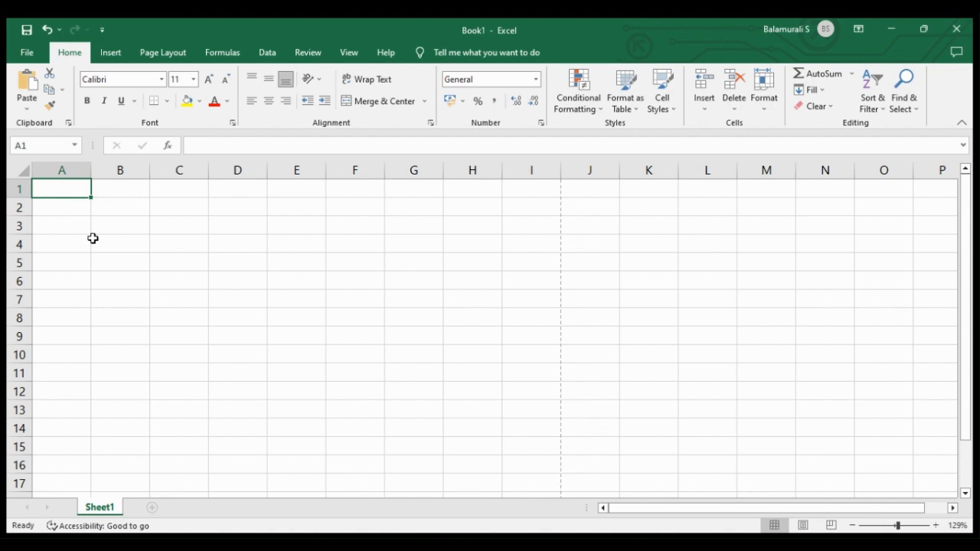
- Enter the column headings months, sales, expenses and total in cells A1 to D1
text(months)
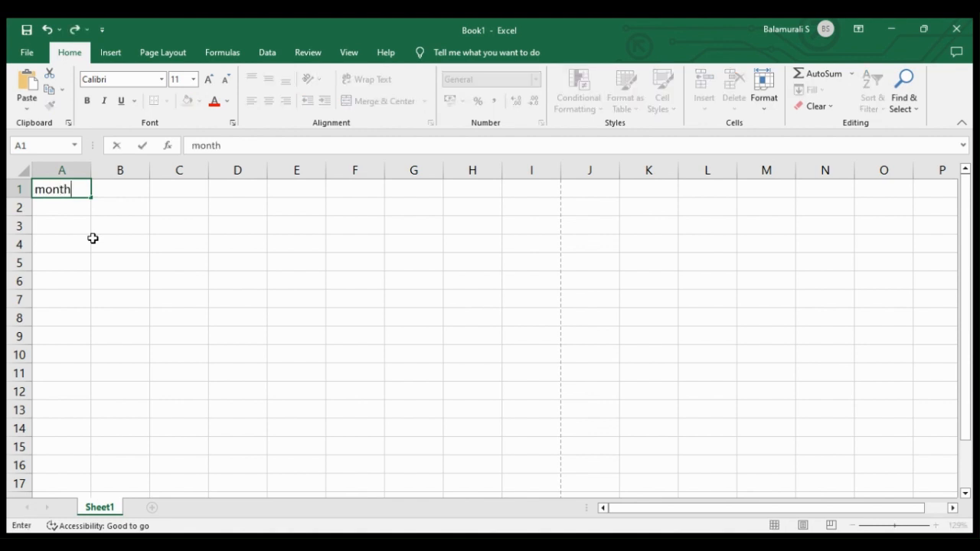
click(137, 186)
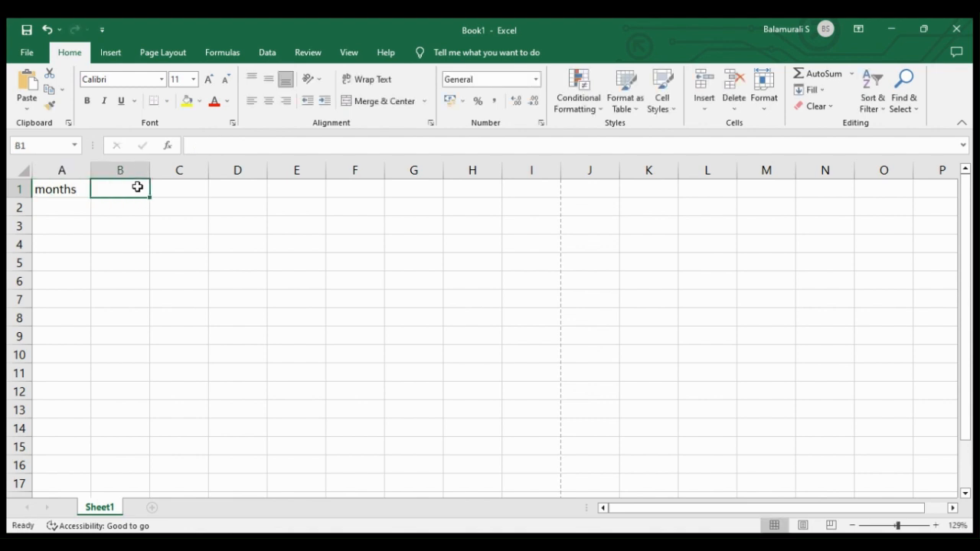
text(sales)
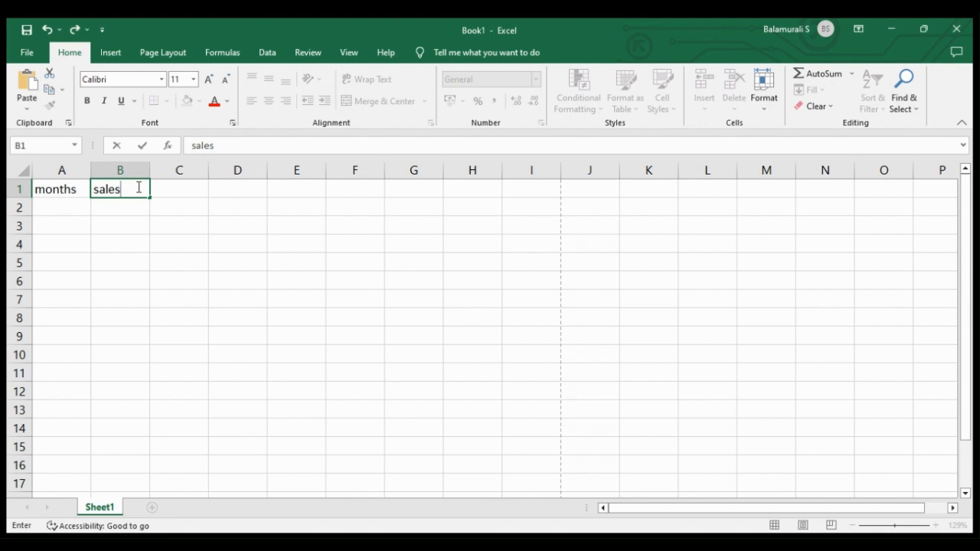
key(Tab)
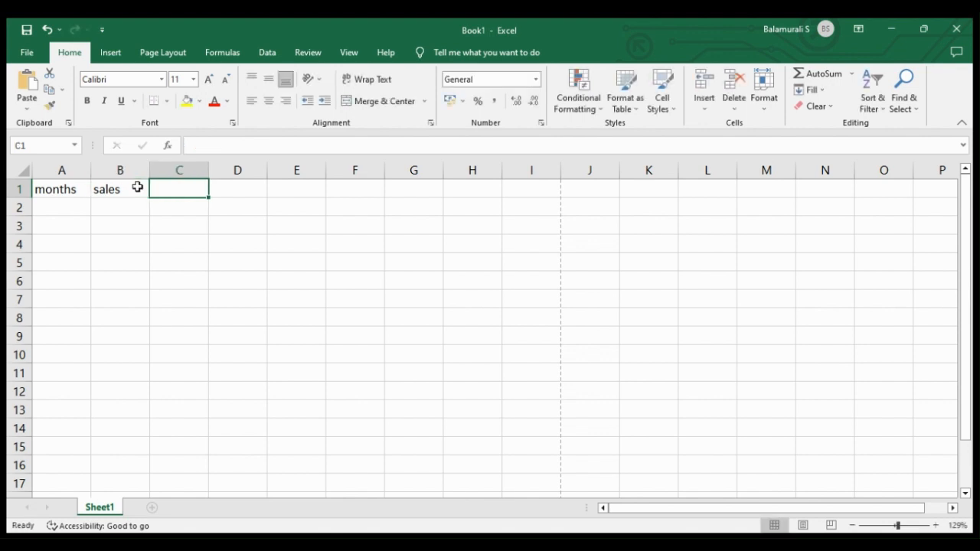
text(expens)
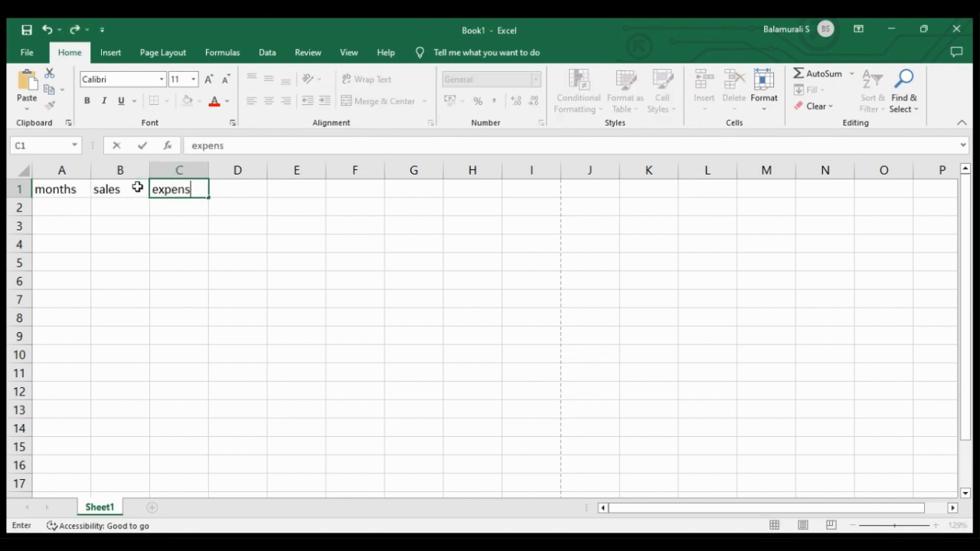
text(es)
key(Tab)
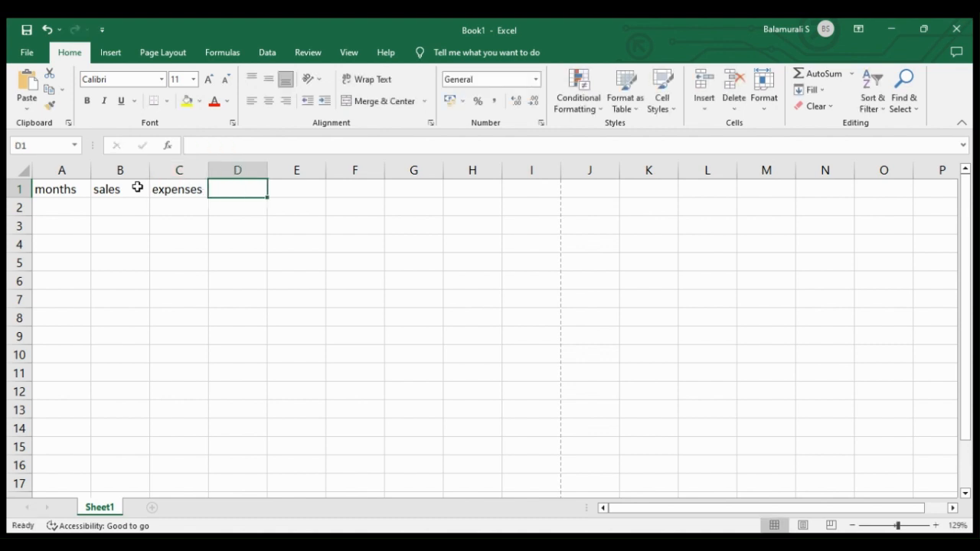
text(total)
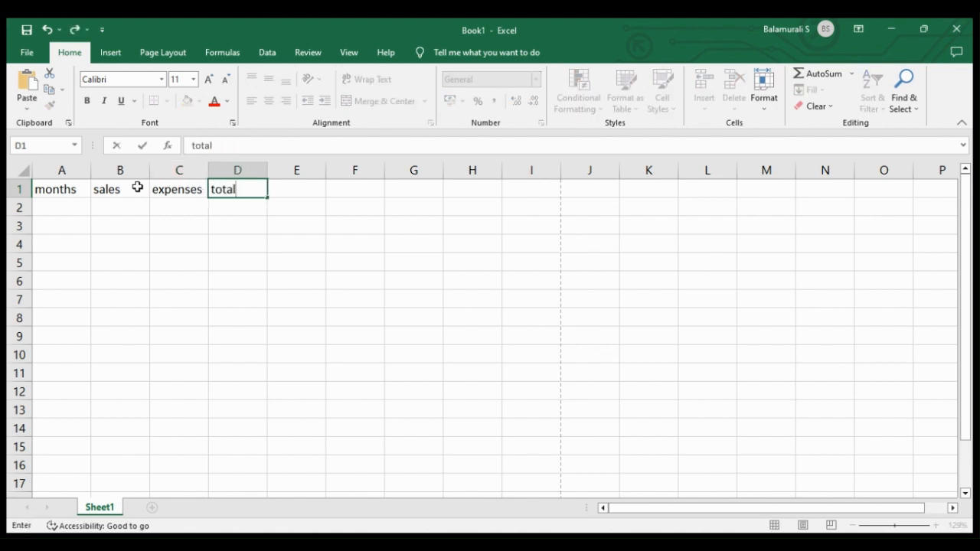
- Fill A2 to A4 with the month series jan to mar and enter the row label total in A6
click(49, 209)
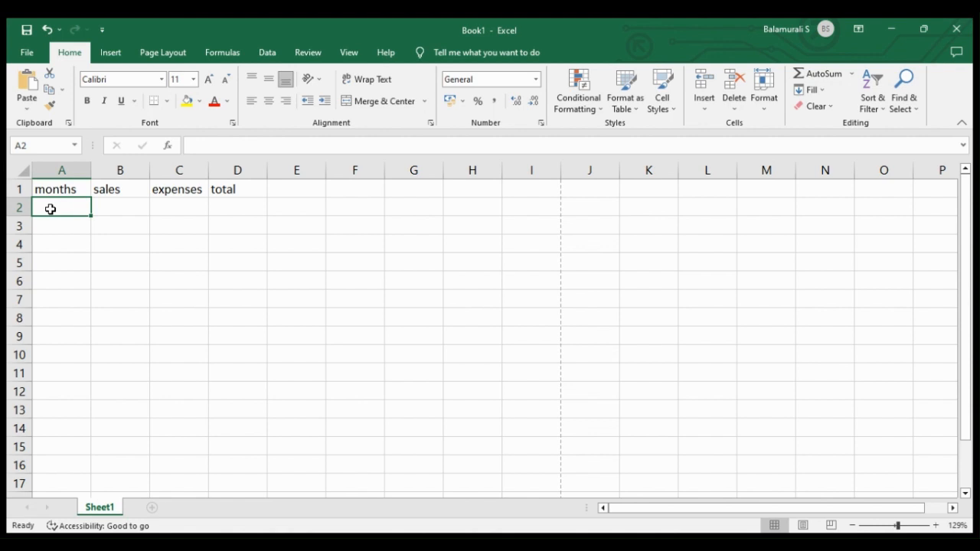
text(jan)
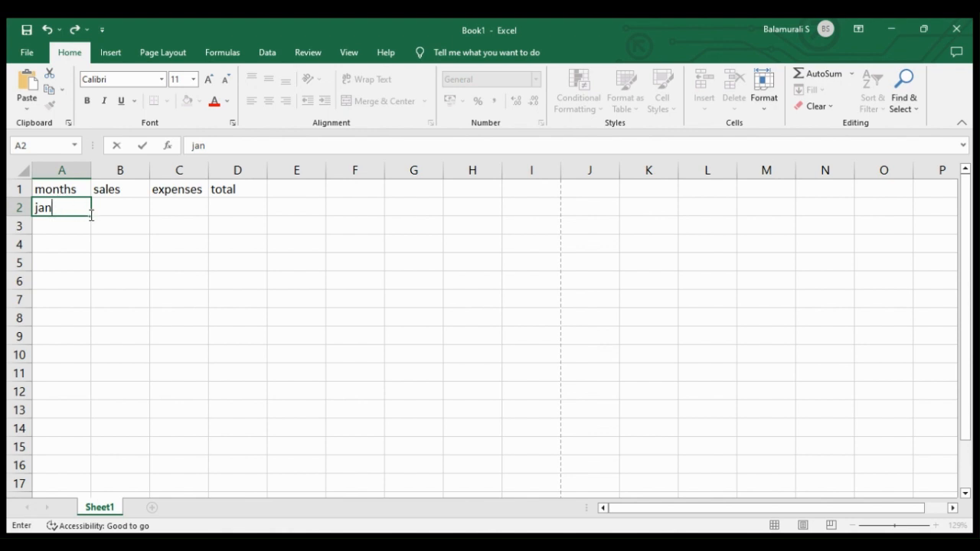
drag(91, 216, 85, 250)
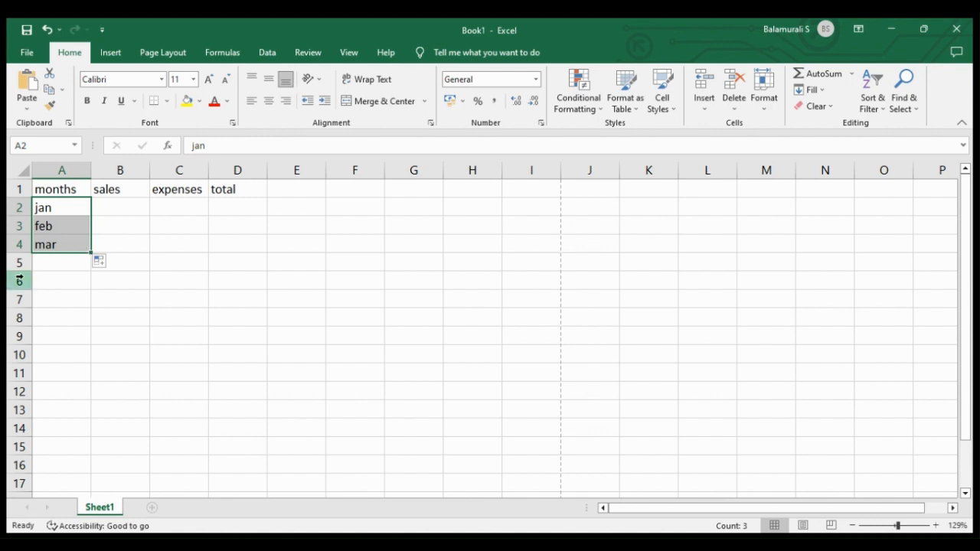
click(56, 284)
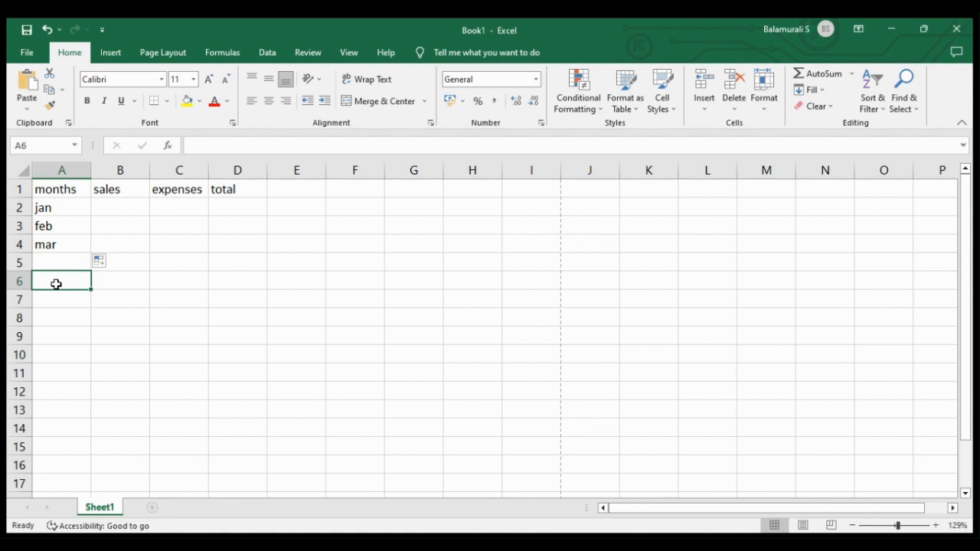
text(total)
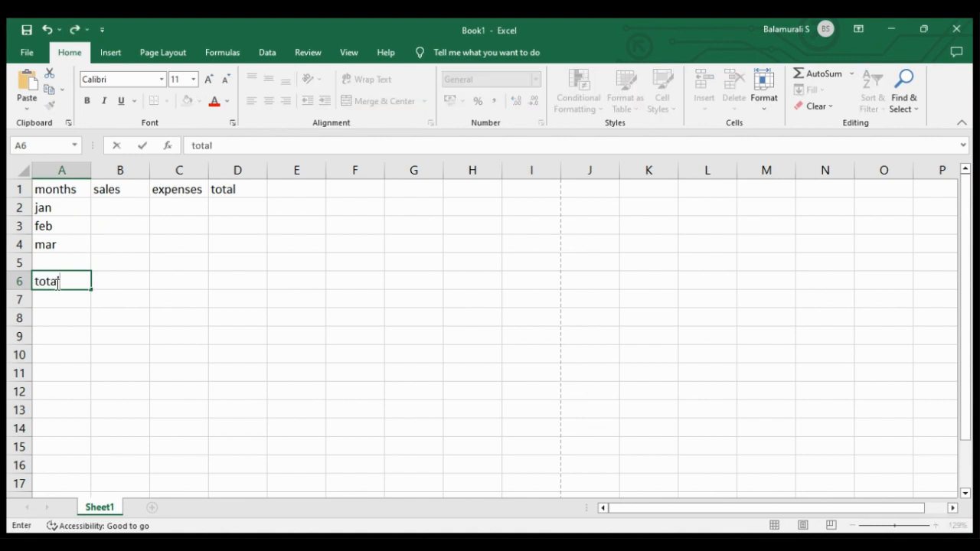
- Enter the sales values 150, 175 and 225 for jan to mar in cells B2 to B4
click(143, 202)
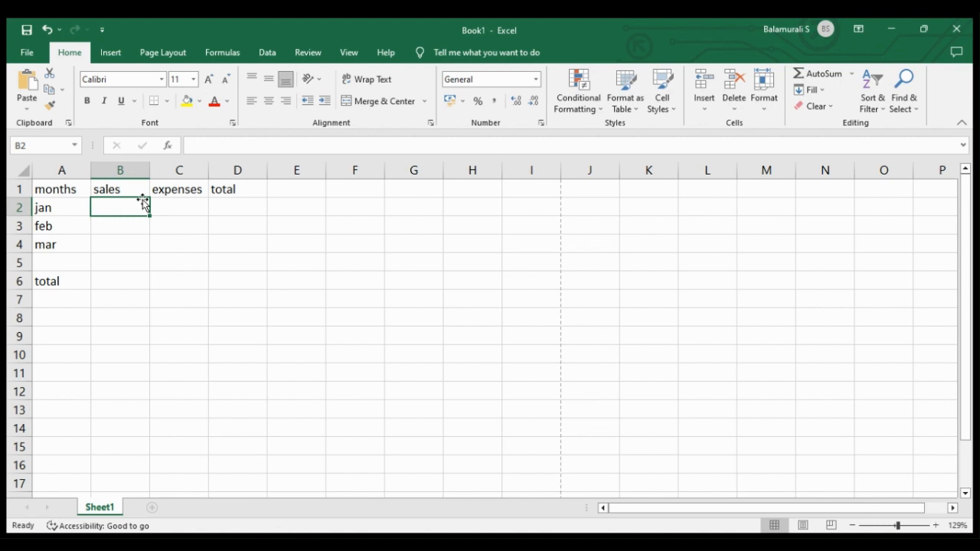
text(150)
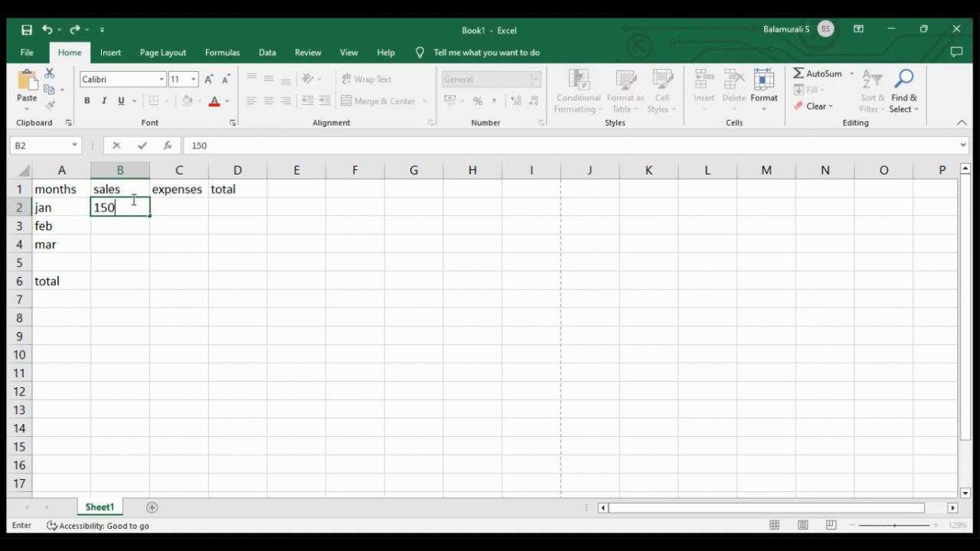
key(Return)
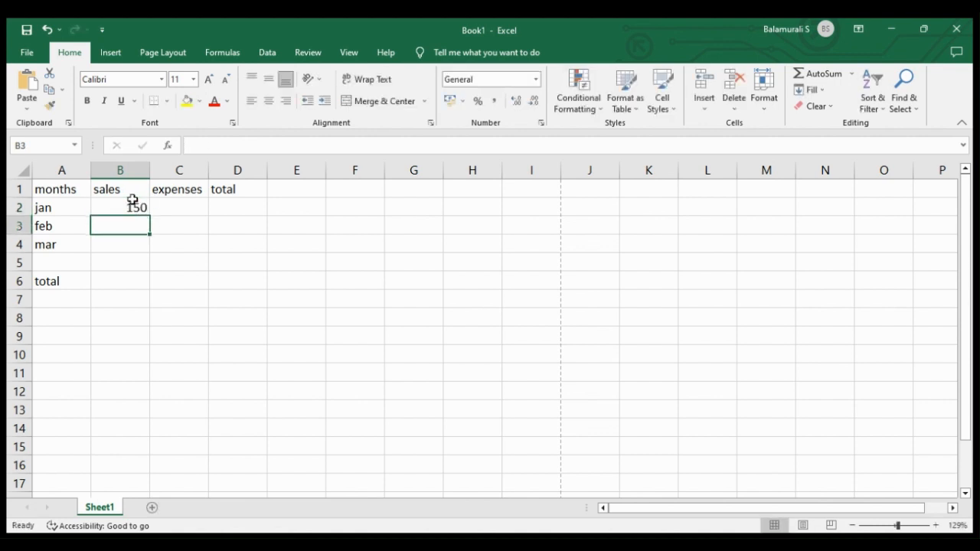
text(175)
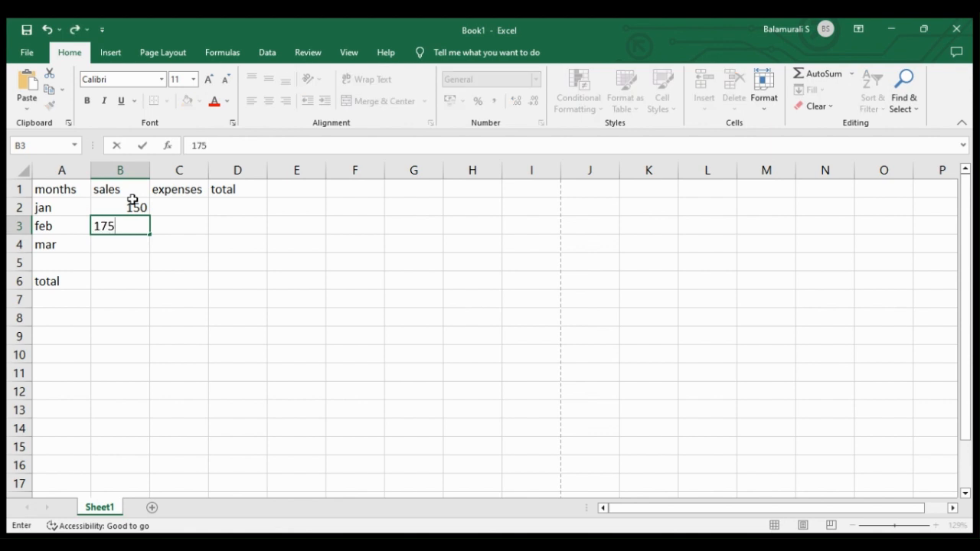
key(Return)
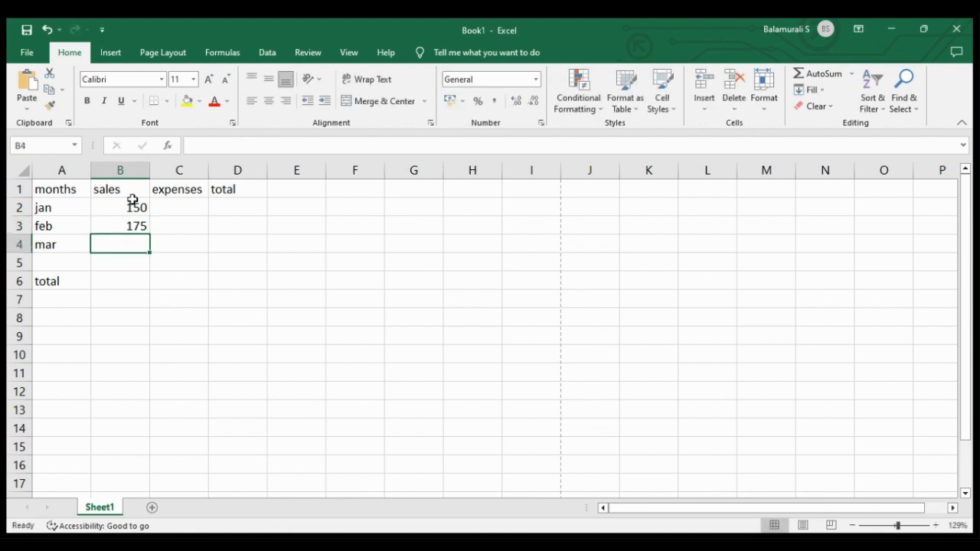
text(225)
key(Tab)
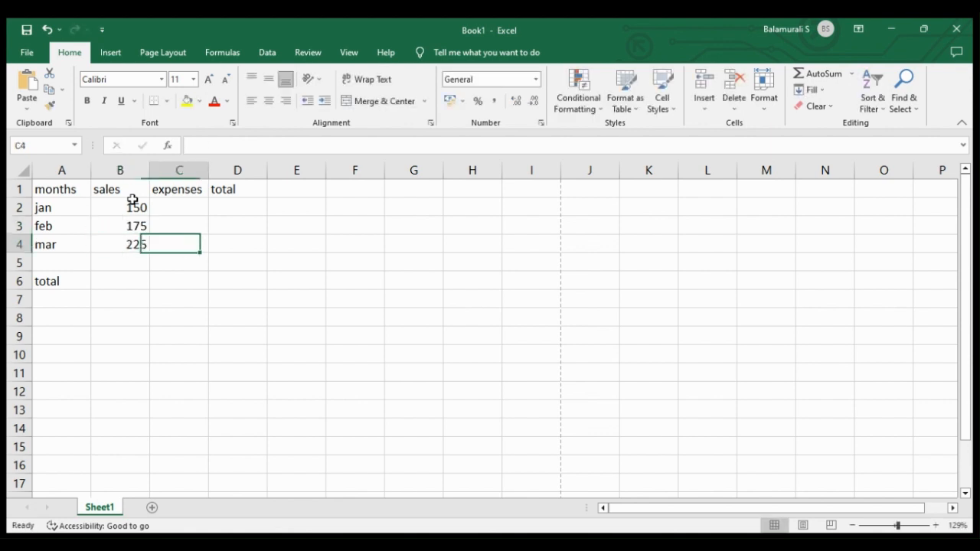
- Enter the expenses values 125, 150 and 210 for jan to mar in cells C2 to C4
key(Up)
key(Up)
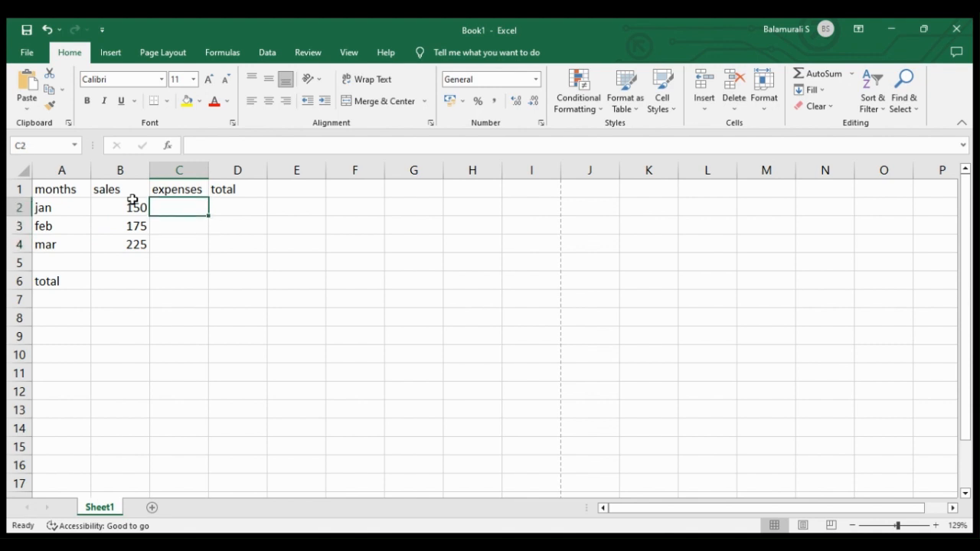
text(125)
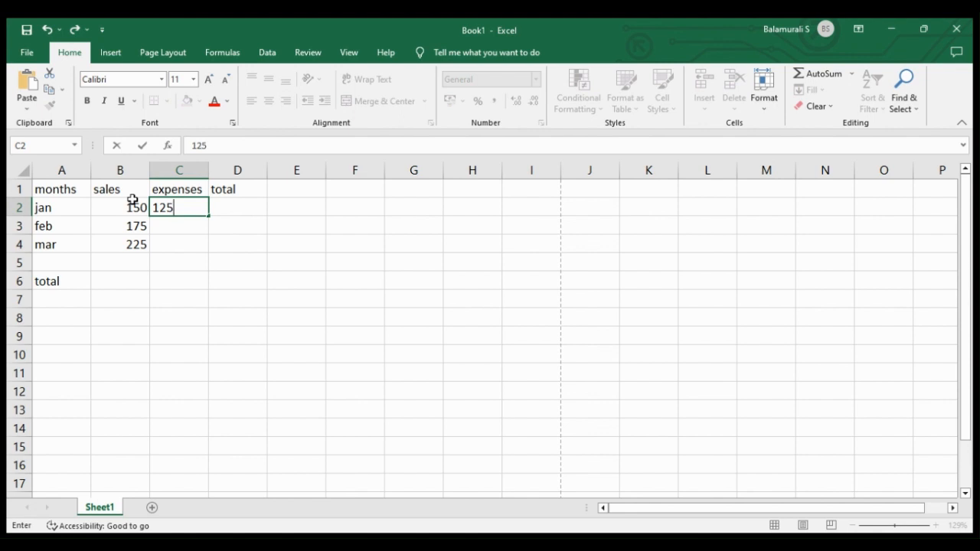
key(Return)
text(150)
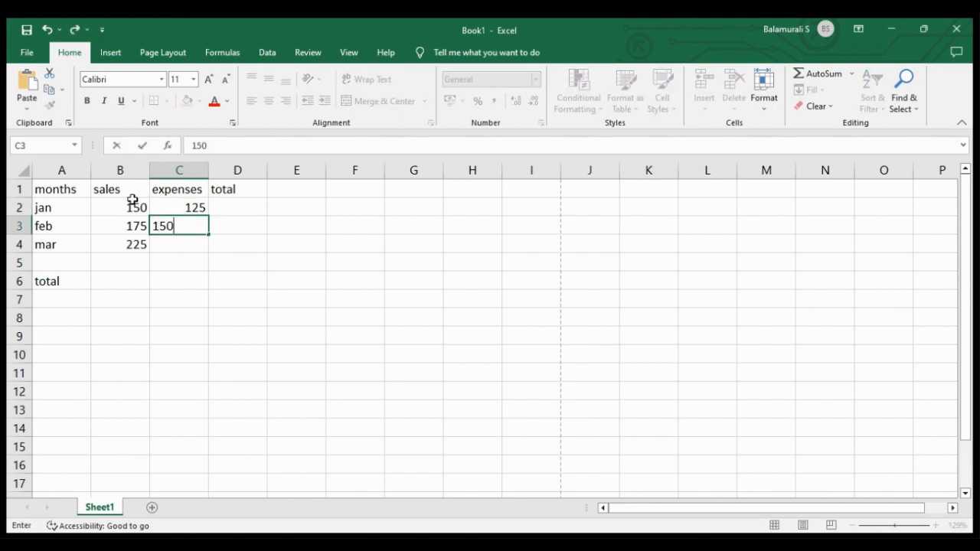
key(Return)
text(210)
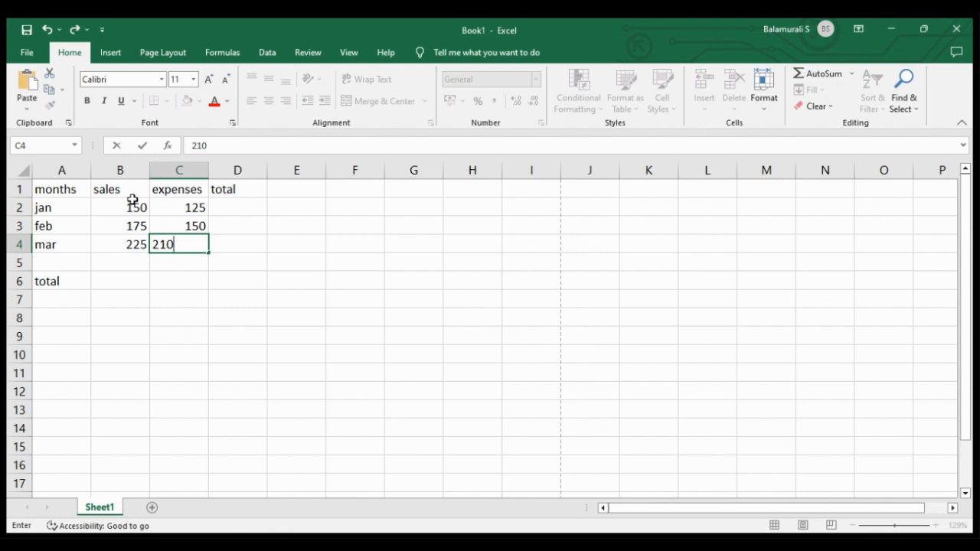
key(Return)
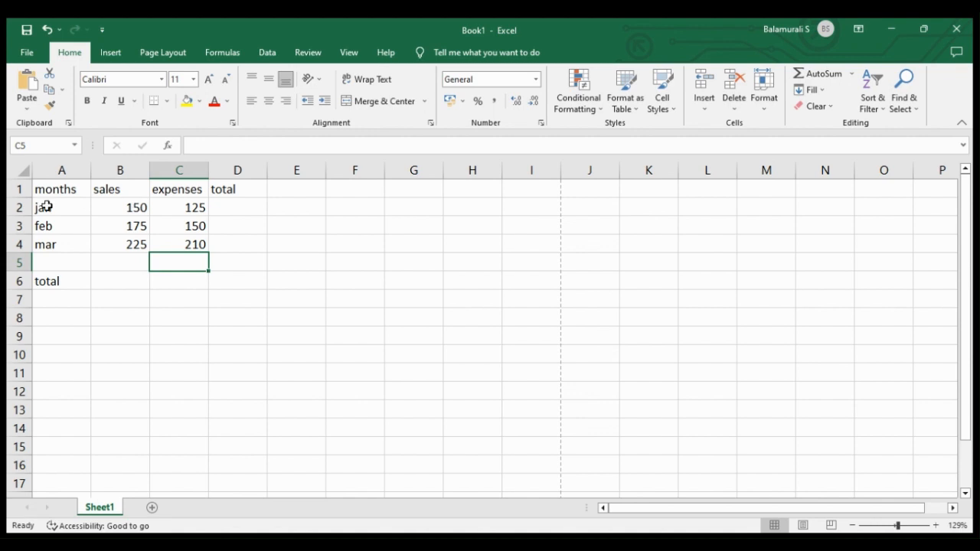
- Replace the column heading in cell D1 with profit
click(225, 194)
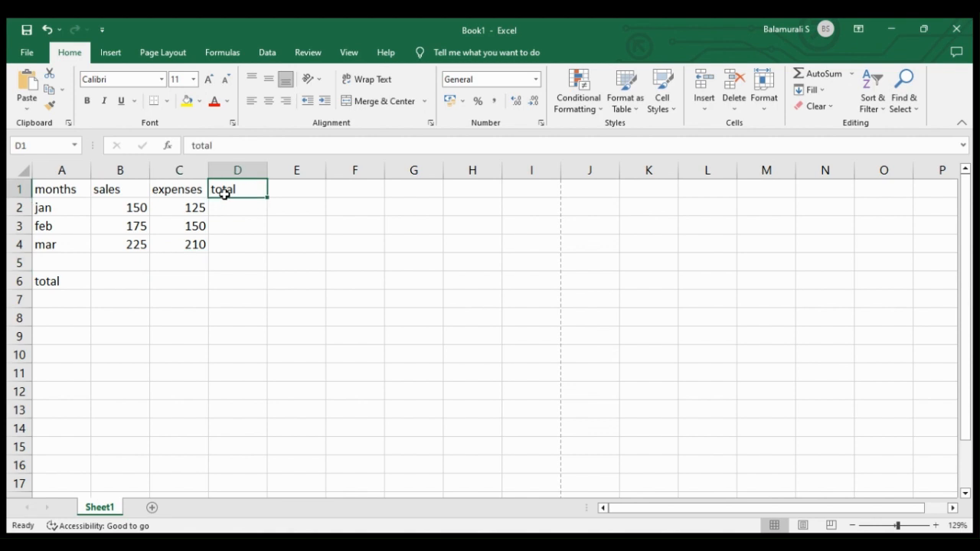
text(profit)
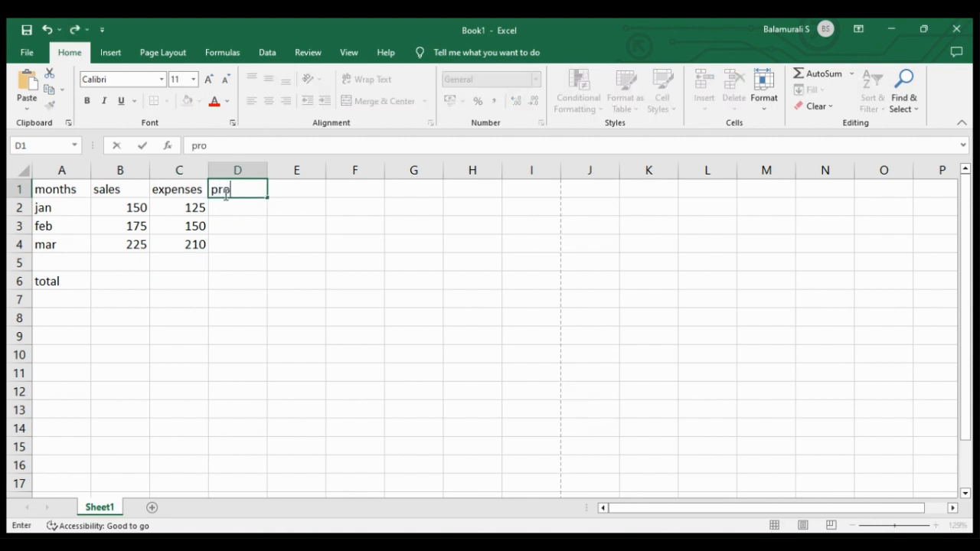